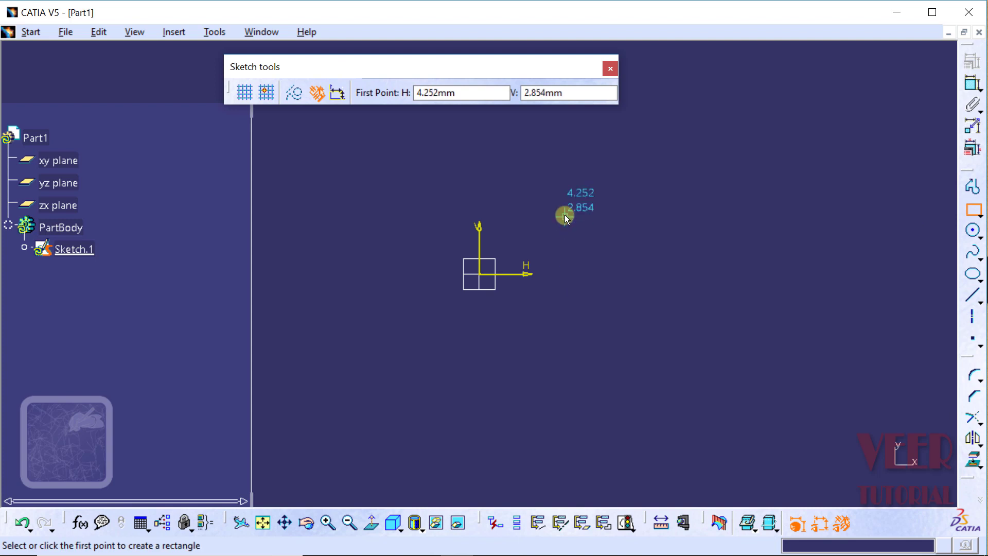
Step: Draw a rectangle from two corners, then a circle centred on its top edge that overlaps it
{"action": "left_click", "coordinate": [565, 216]}
{"action": "left_click", "coordinate": [876, 405]}
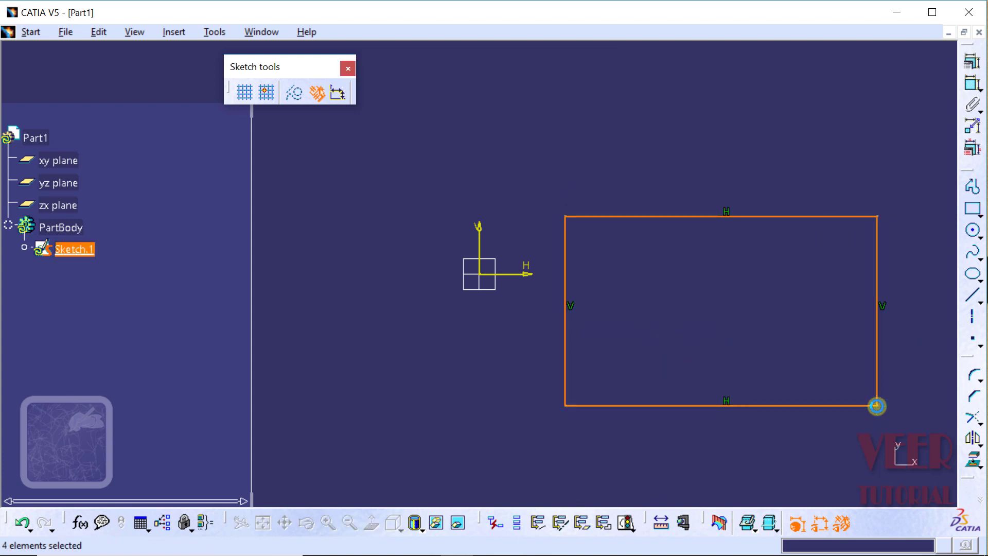
{"action": "left_click", "coordinate": [979, 237]}
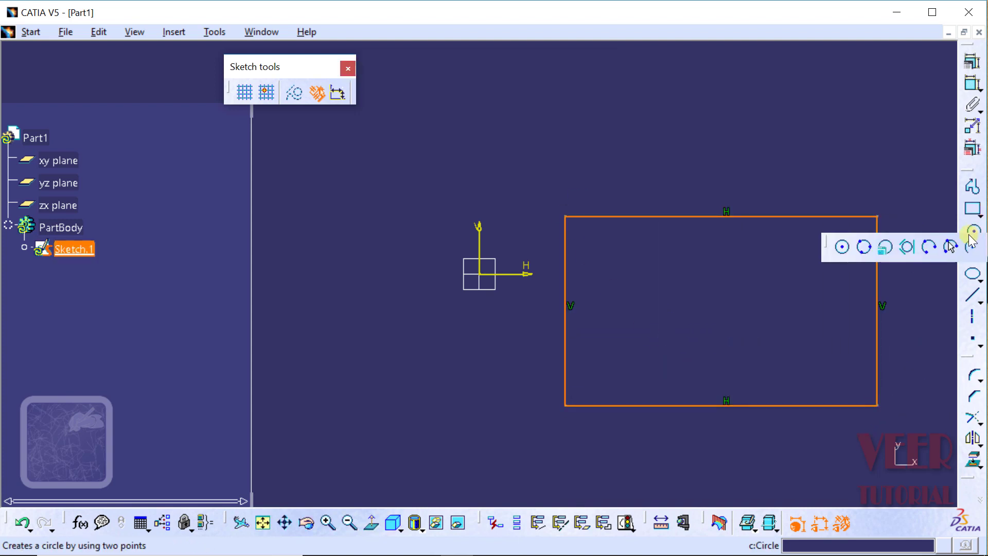
{"action": "left_click", "coordinate": [843, 247]}
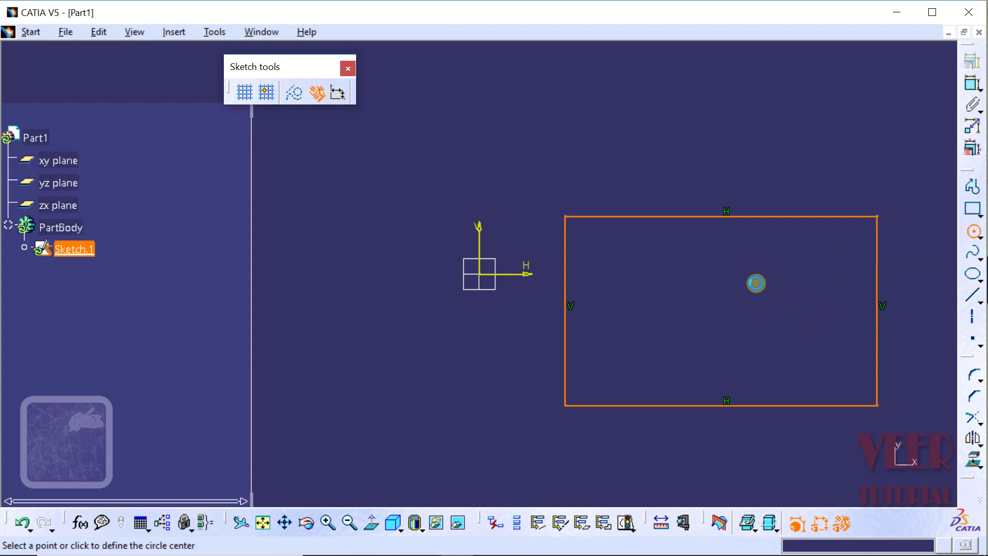
{"action": "left_click", "coordinate": [712, 217]}
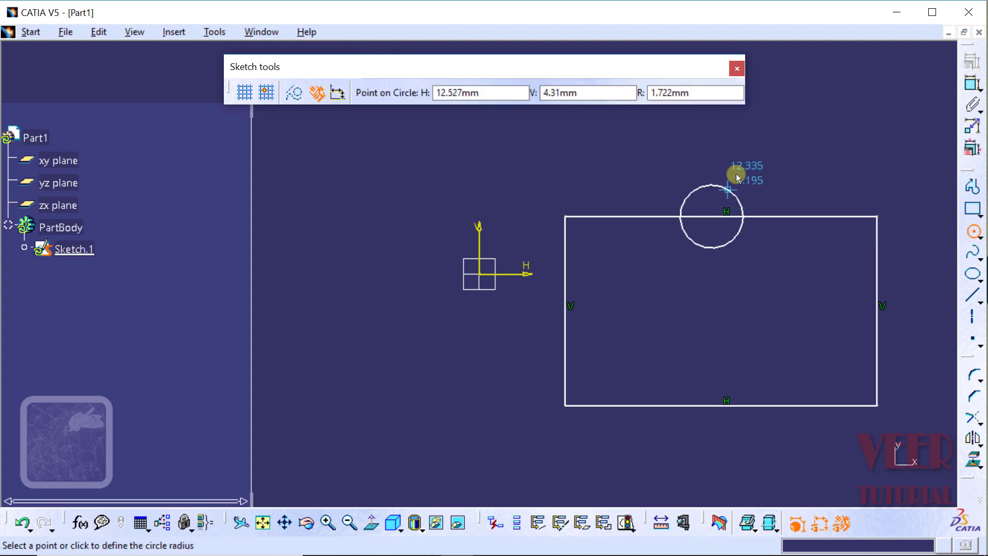
{"action": "left_click", "coordinate": [752, 141]}
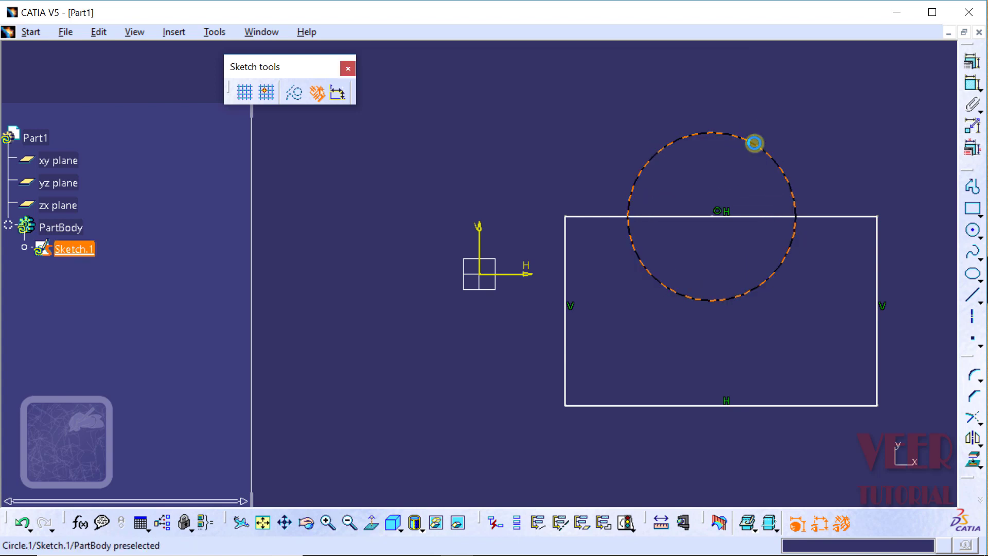
{"action": "left_click", "coordinate": [882, 93]}
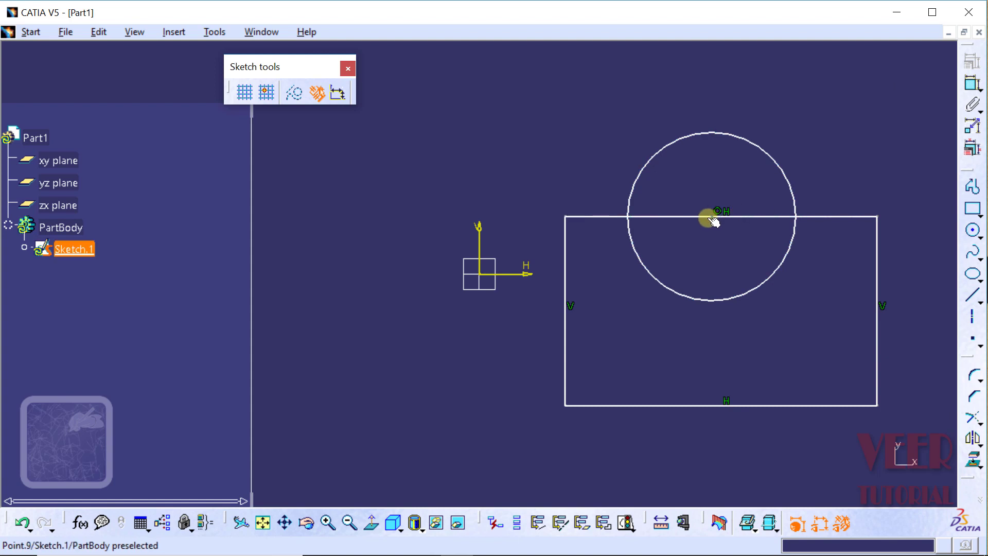
Step: Quick Trim away the part of the top edge that lies inside the circle
{"action": "left_click", "coordinate": [980, 423]}
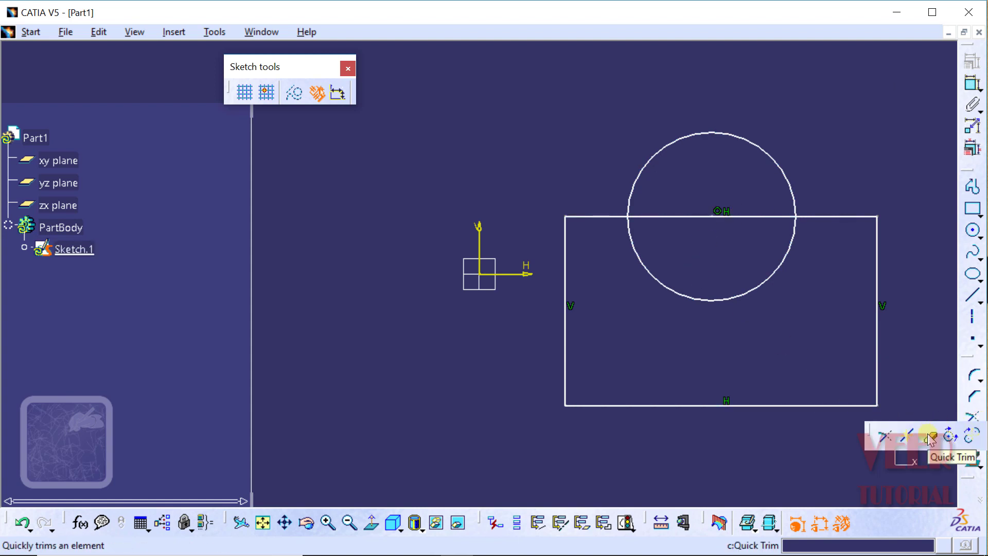
{"action": "left_click", "coordinate": [930, 438]}
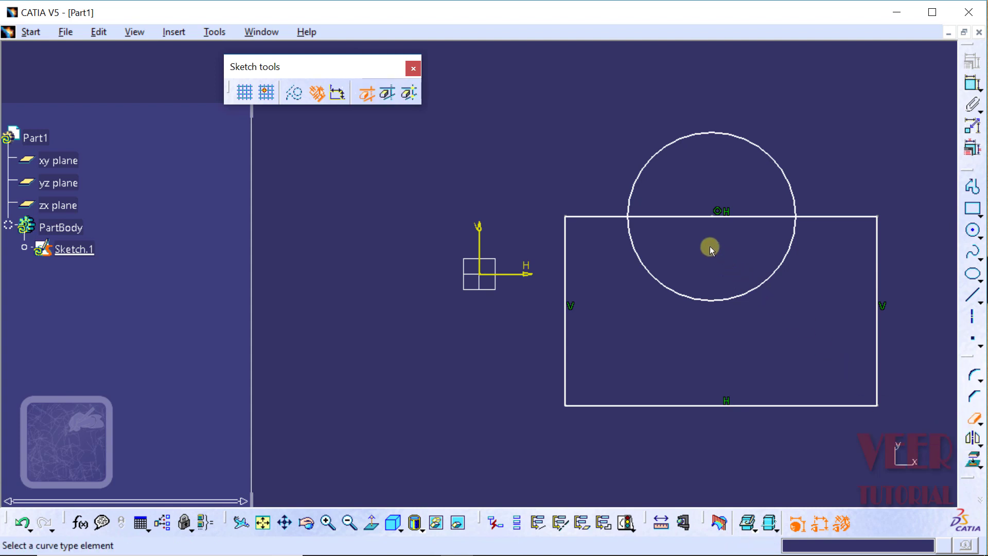
{"action": "left_click", "coordinate": [703, 218]}
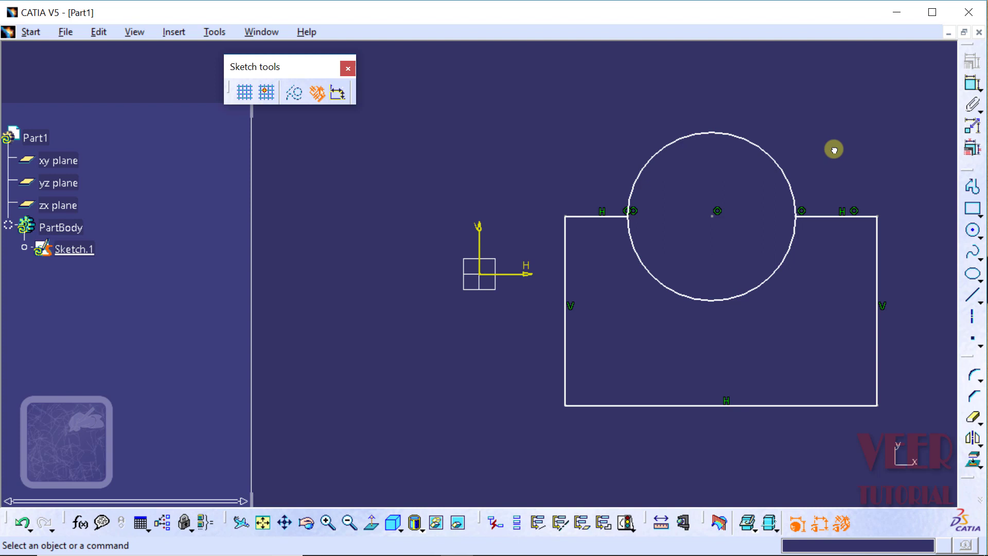
Step: Dimension the bottom width (15.477), left height (9.386) and circle diameter (D 8.344)
{"action": "left_click", "coordinate": [972, 83]}
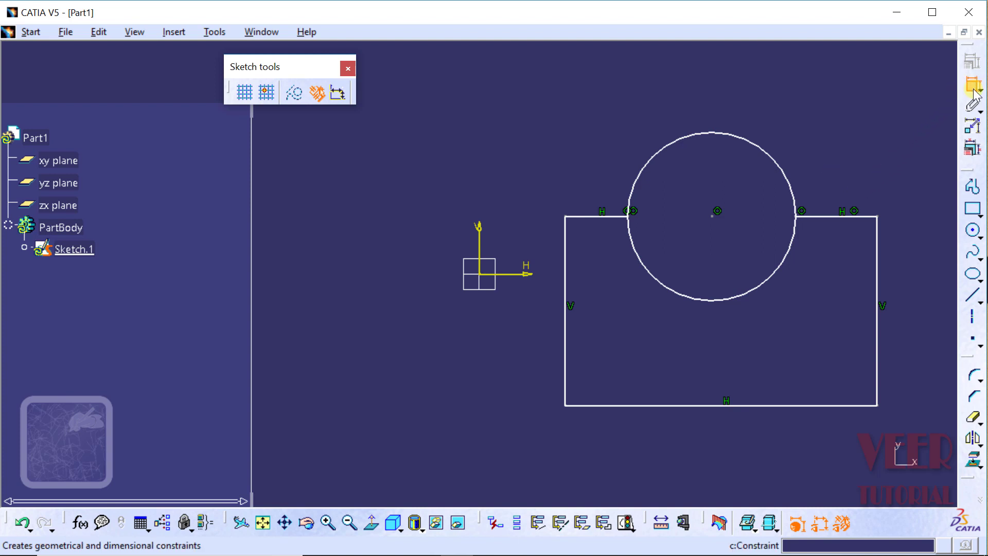
{"action": "left_click", "coordinate": [717, 405]}
{"action": "left_click", "coordinate": [726, 453]}
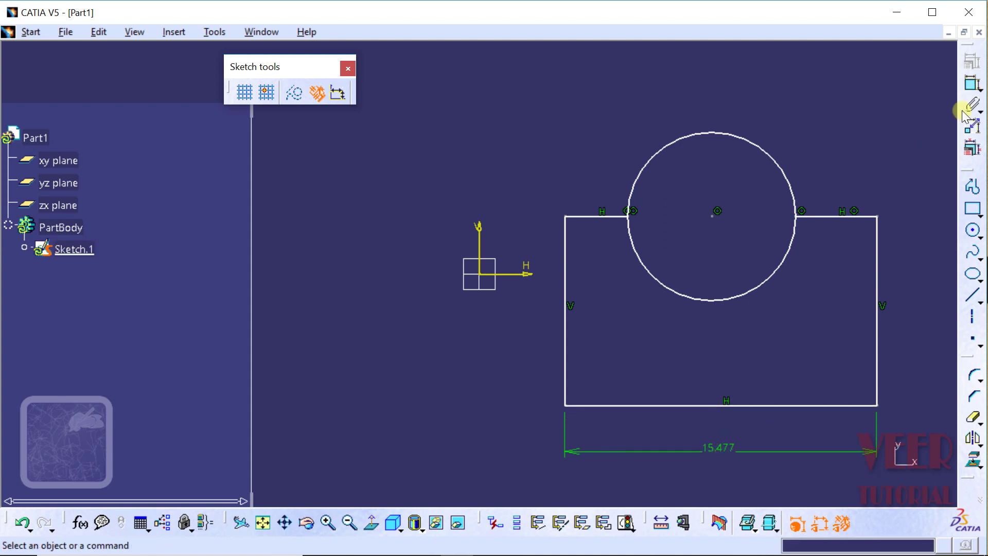
{"action": "left_click", "coordinate": [972, 84]}
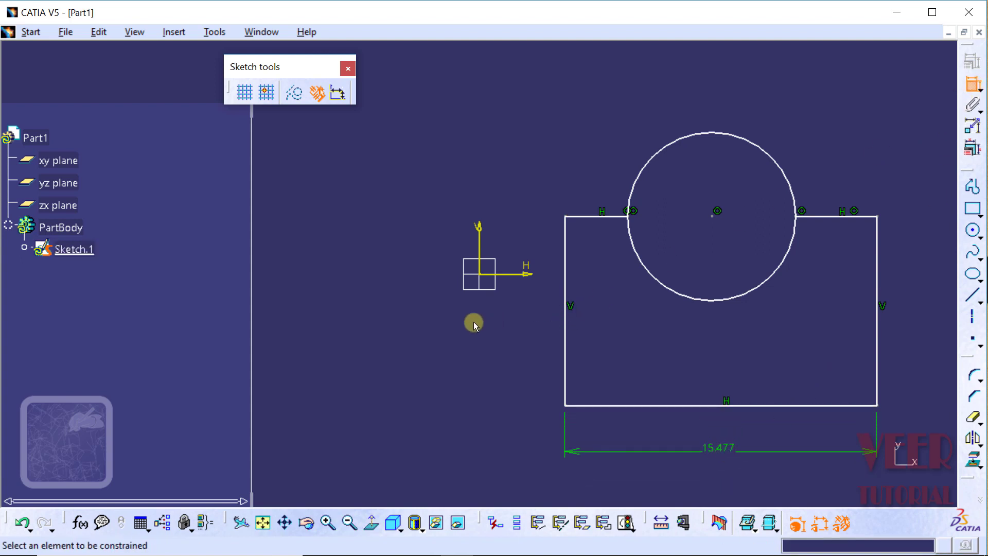
{"action": "left_click", "coordinate": [566, 282]}
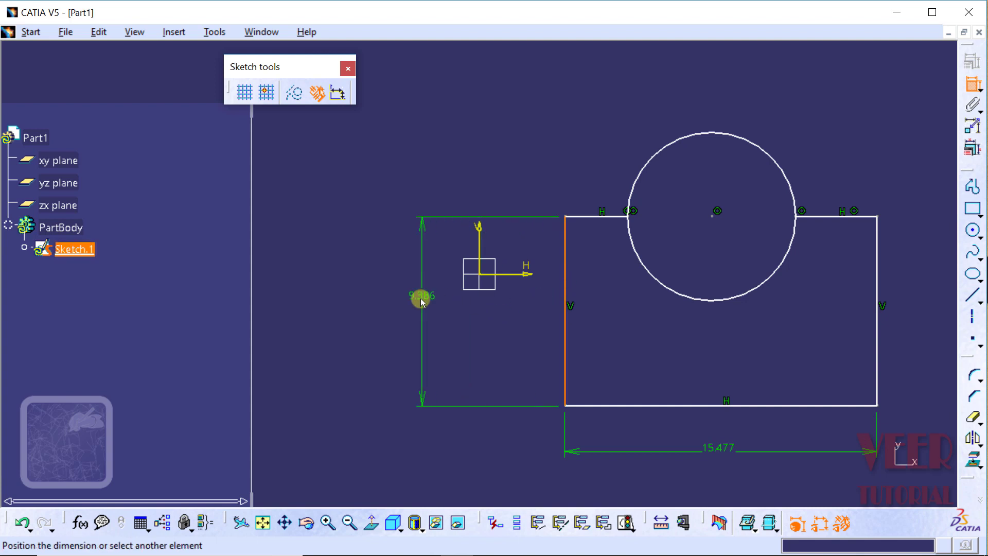
{"action": "left_click", "coordinate": [421, 297]}
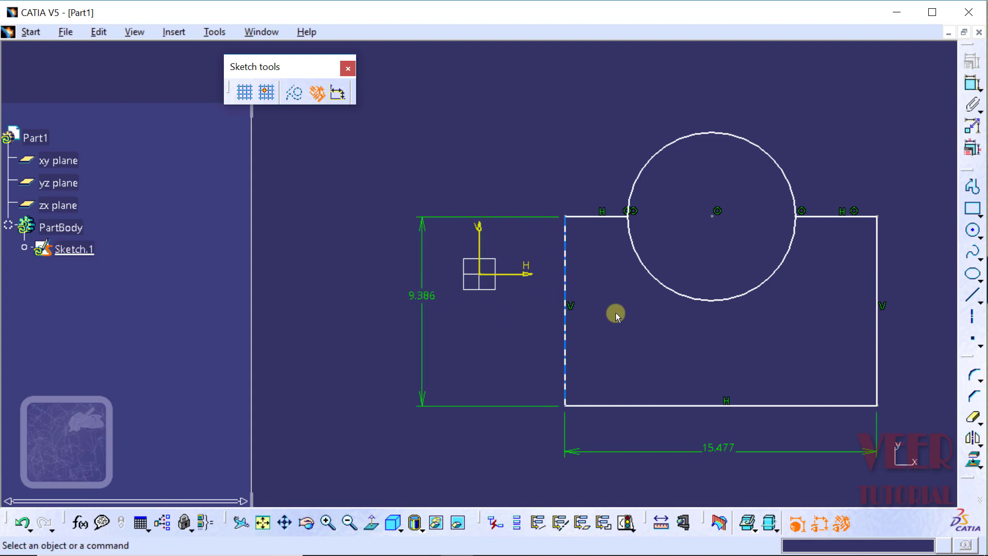
{"action": "left_click", "coordinate": [972, 84]}
{"action": "left_click", "coordinate": [761, 149]}
{"action": "left_click", "coordinate": [576, 110]}
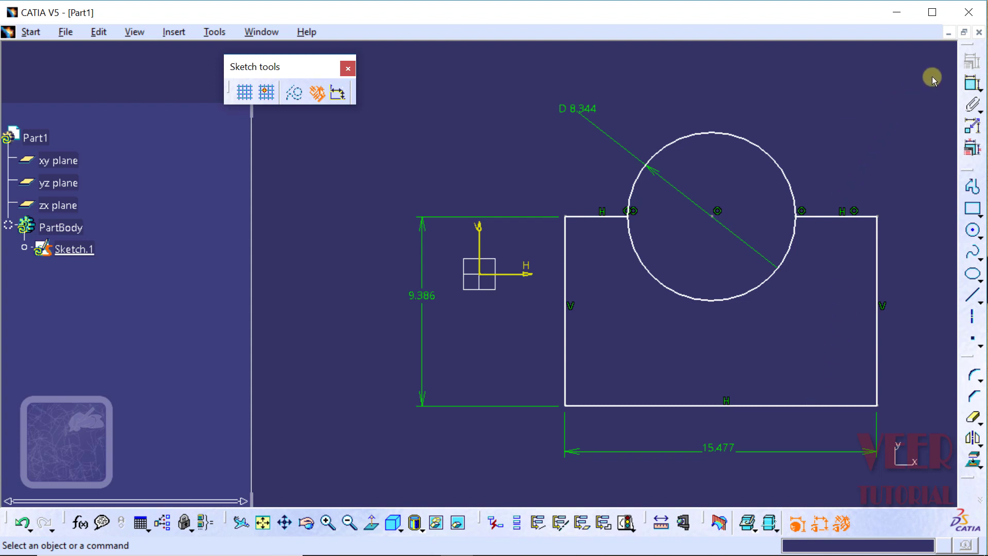
Step: Window-select all the sketch geometry and its dimensions
{"action": "middle_click_drag", "start_coordinate": [931, 76], "coordinate": [927, 94]}
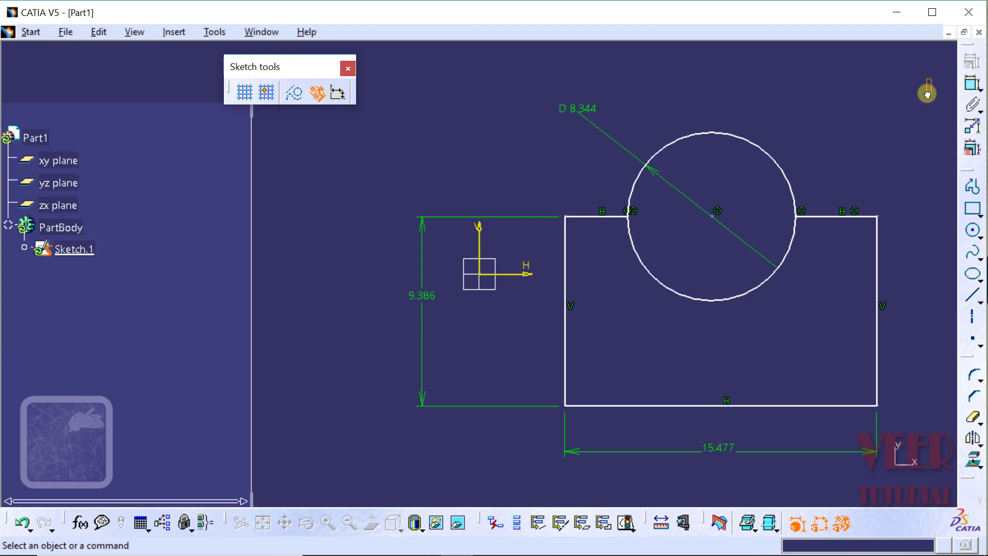
{"action": "left_click_drag", "start_coordinate": [927, 93], "coordinate": [877, 333]}
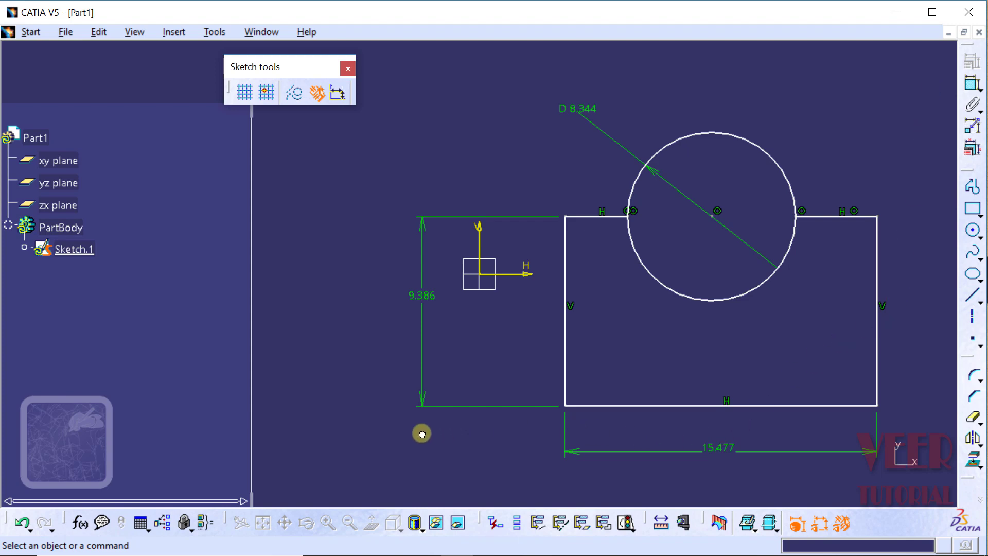
{"action": "mouse_move", "coordinate": [422, 434]}
{"action": "left_mouse_down"}
{"action": "mouse_move", "coordinate": [353, 444]}
{"action": "mouse_move", "coordinate": [359, 469]}
{"action": "left_mouse_up"}
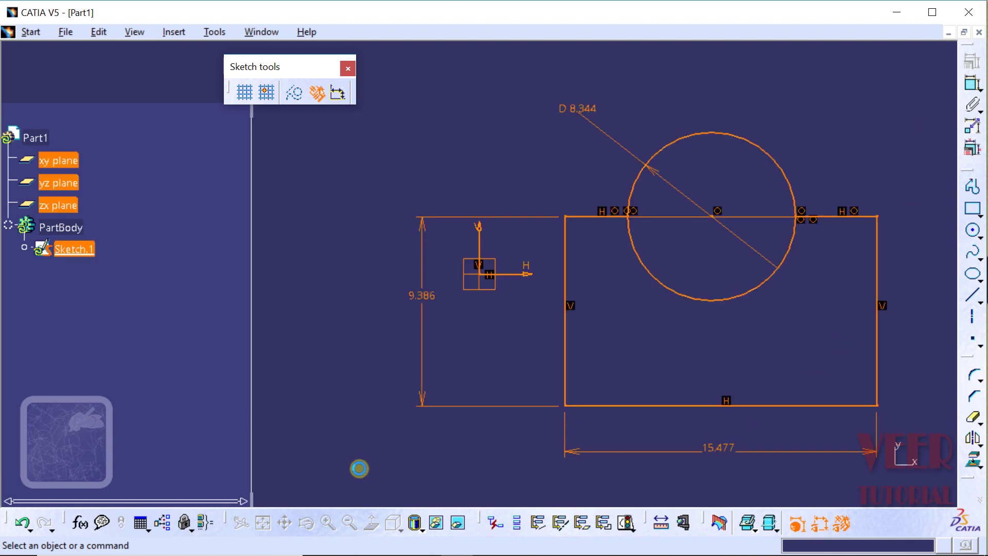
Step: In Edit Multi-Constraint, set the bottom length Length.18 to 15 mm
{"action": "left_click", "coordinate": [974, 151]}
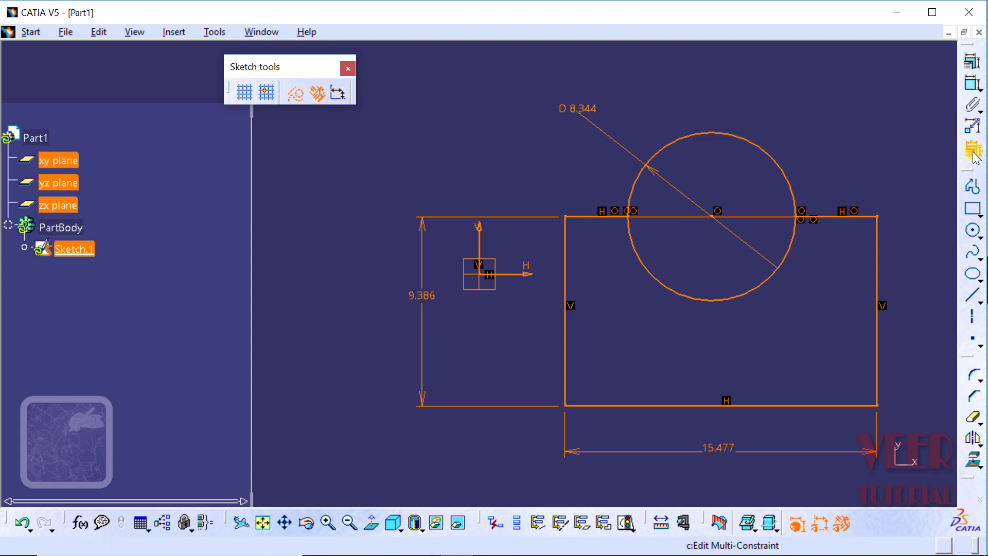
{"action": "left_click_drag", "start_coordinate": [246, 112], "coordinate": [194, 127]}
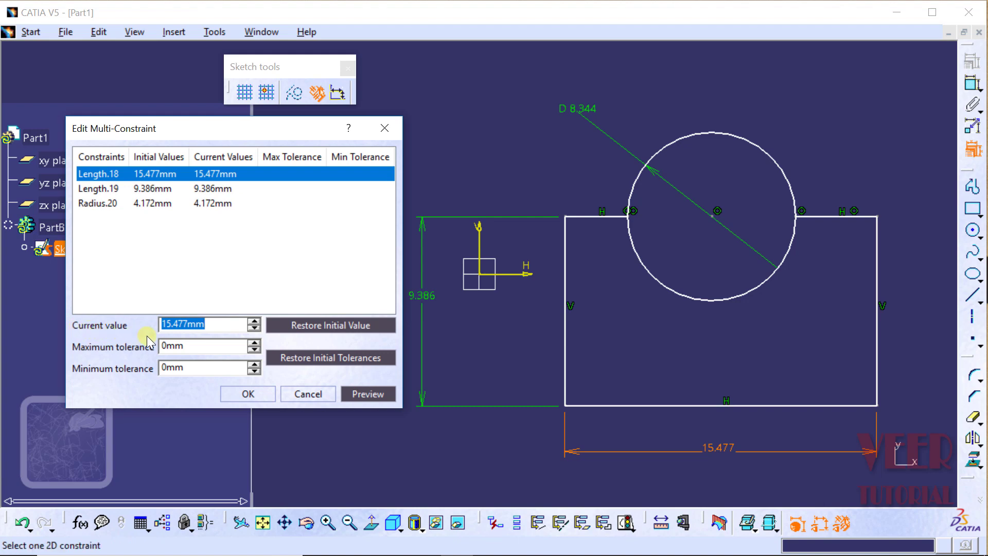
{"action": "mouse_move", "coordinate": [212, 326]}
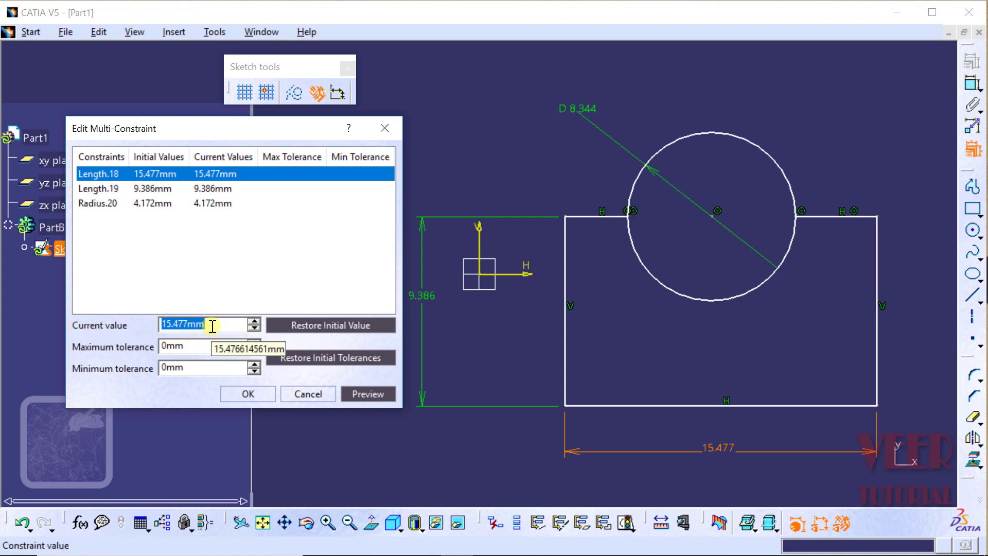
{"action": "type", "text": "15"}
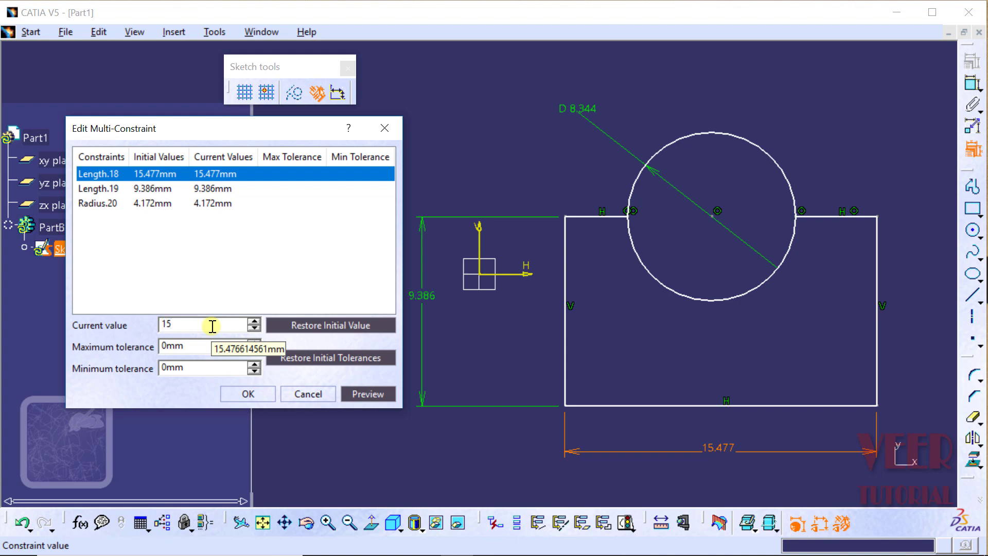
{"action": "key", "text": "Return"}
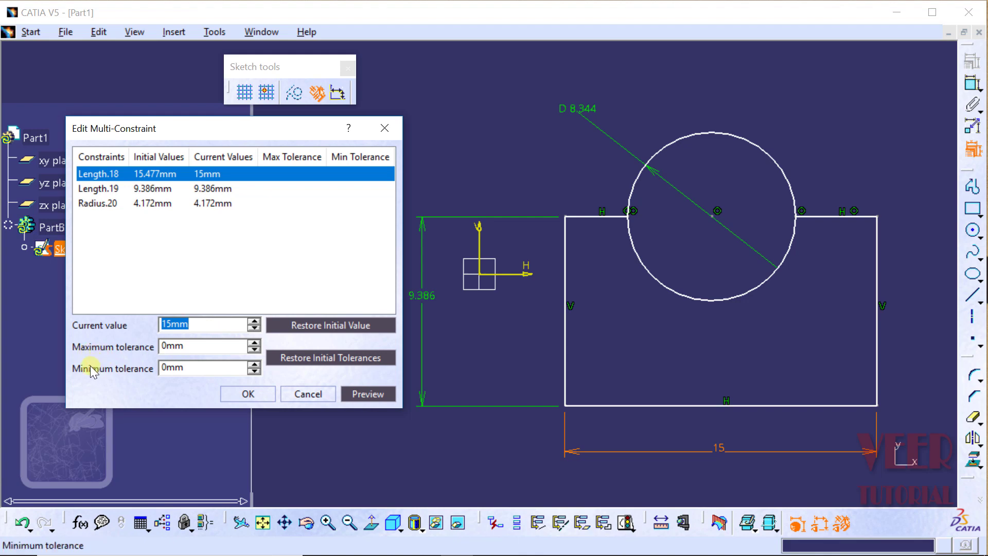
Step: Give the 15 mm width a +0.05 / -0.05 mm tolerance and preview it
{"action": "left_click", "coordinate": [182, 347]}
{"action": "left_click_drag", "start_coordinate": [178, 354], "coordinate": [144, 353]}
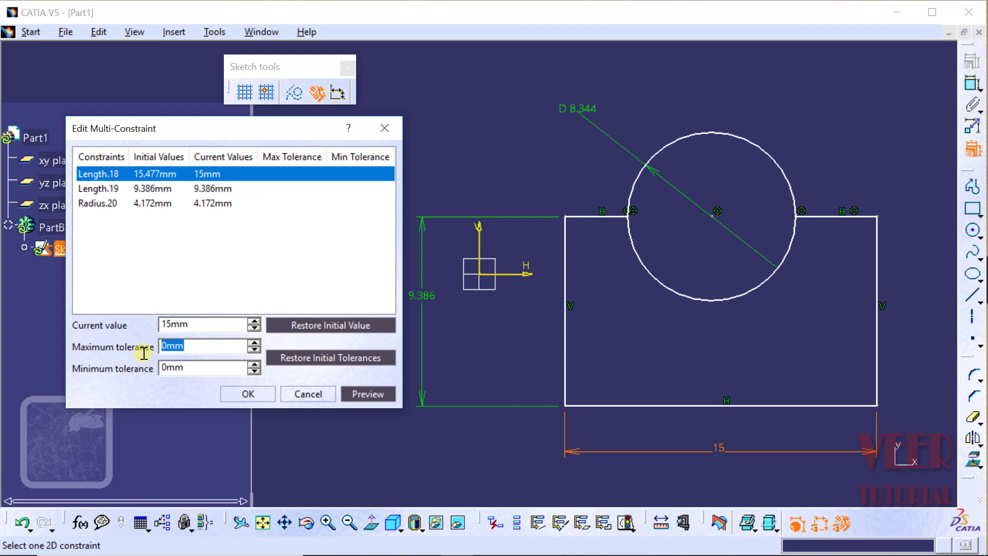
{"action": "type", "text": "-"}
{"action": "type", "text": "05"}
{"action": "key", "text": "Return"}
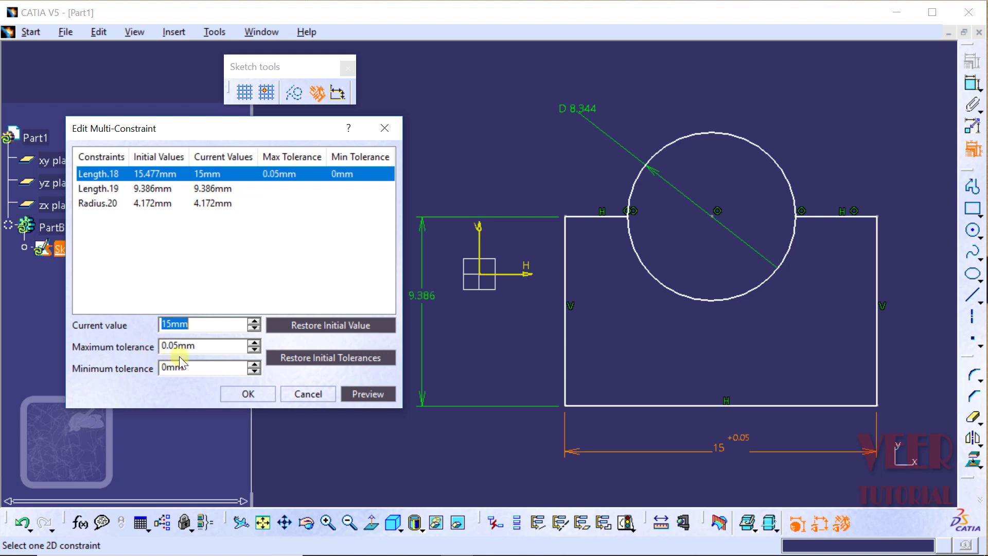
{"action": "left_click_drag", "start_coordinate": [198, 366], "coordinate": [136, 366]}
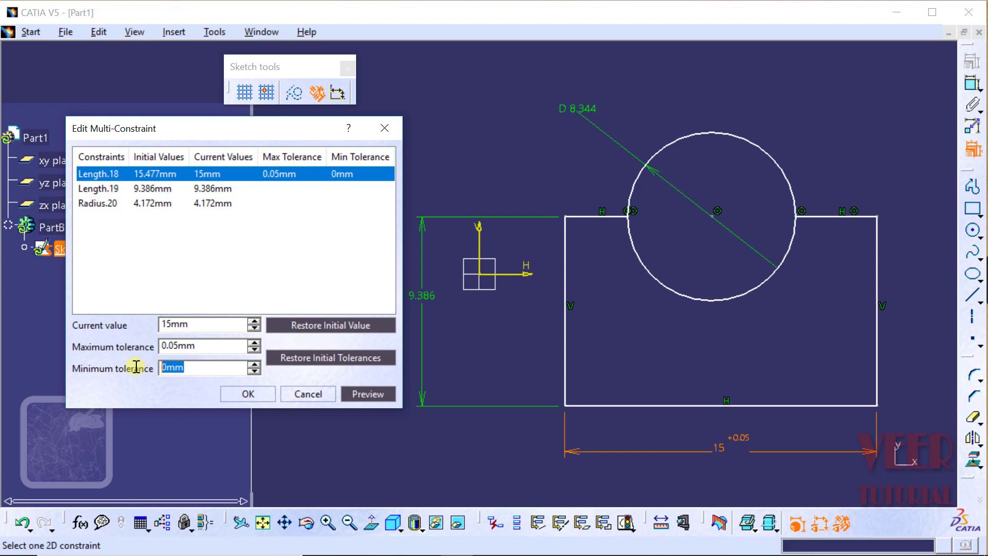
{"action": "type", "text": "-"}
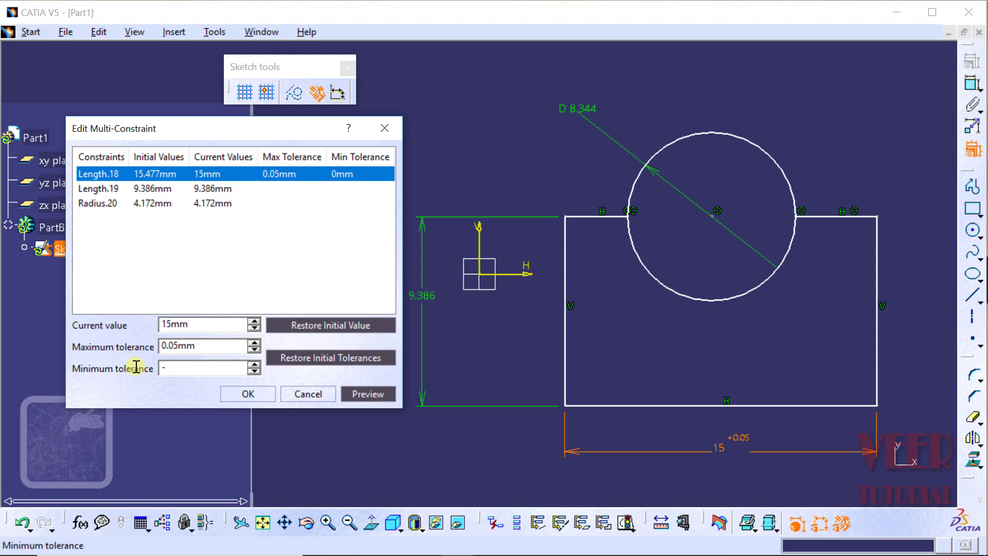
{"action": "type", "text": "0.05"}
{"action": "key", "text": "Tab"}
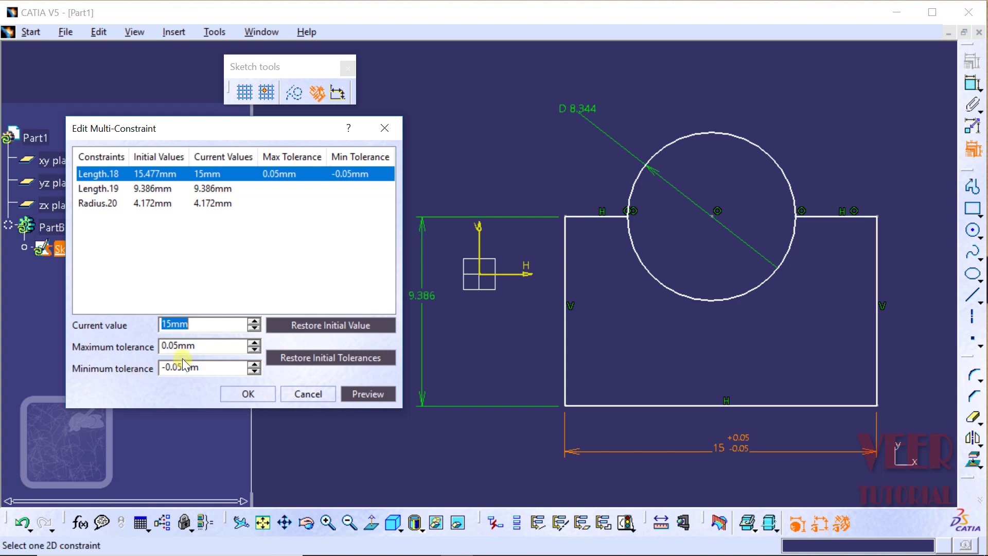
{"action": "left_click", "coordinate": [371, 393]}
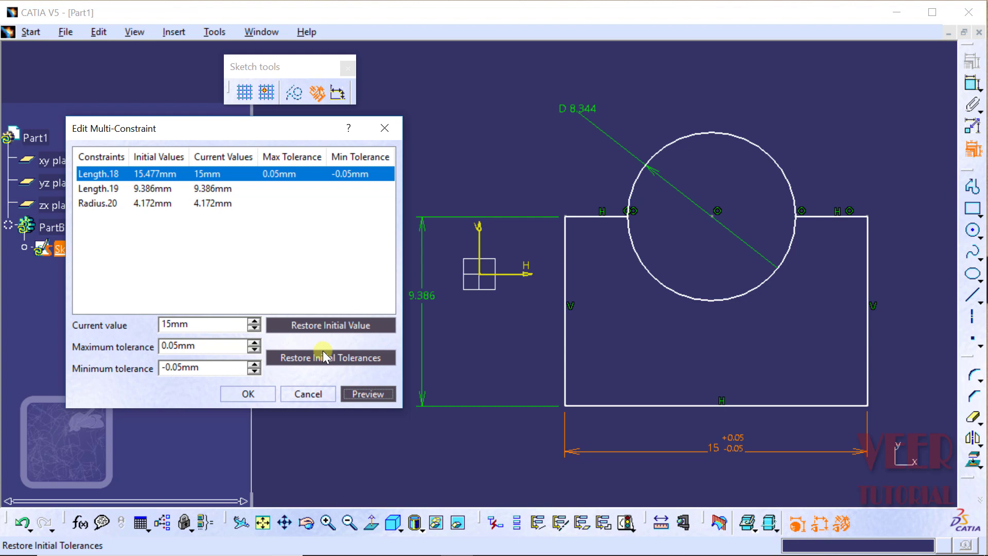
Step: Apply the width edits, then set the height constraint Length.19 to 10 mm
{"action": "left_click", "coordinate": [263, 391]}
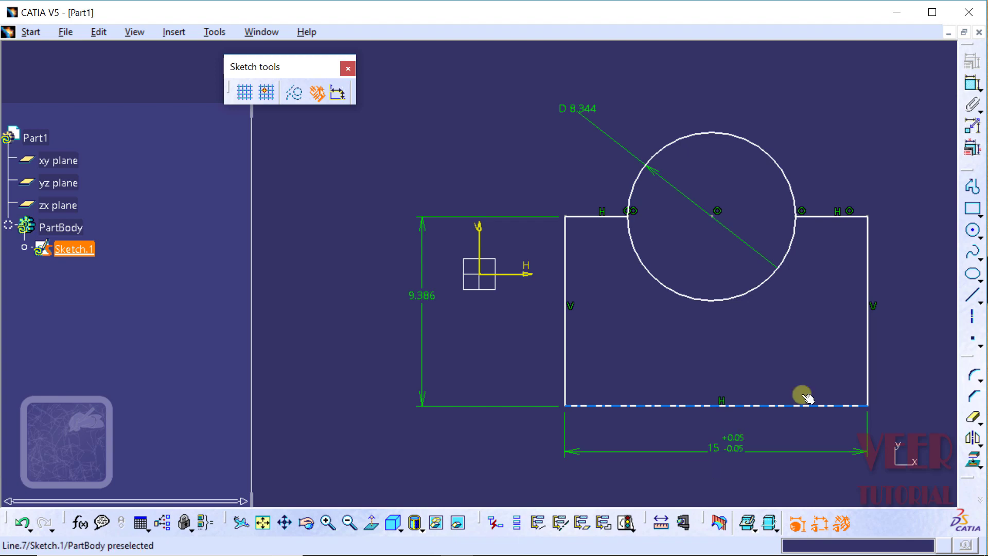
{"action": "left_click", "coordinate": [973, 150]}
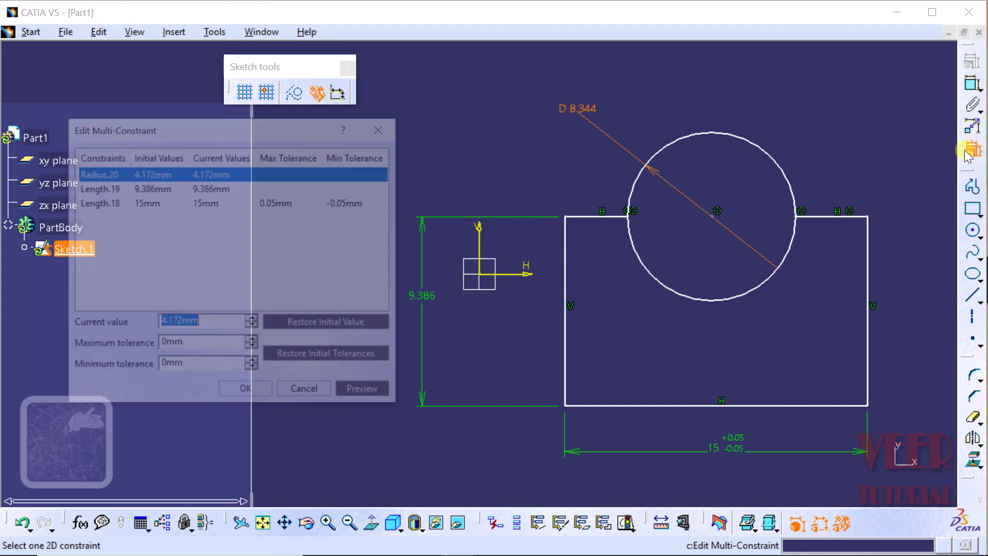
{"action": "left_click", "coordinate": [102, 188]}
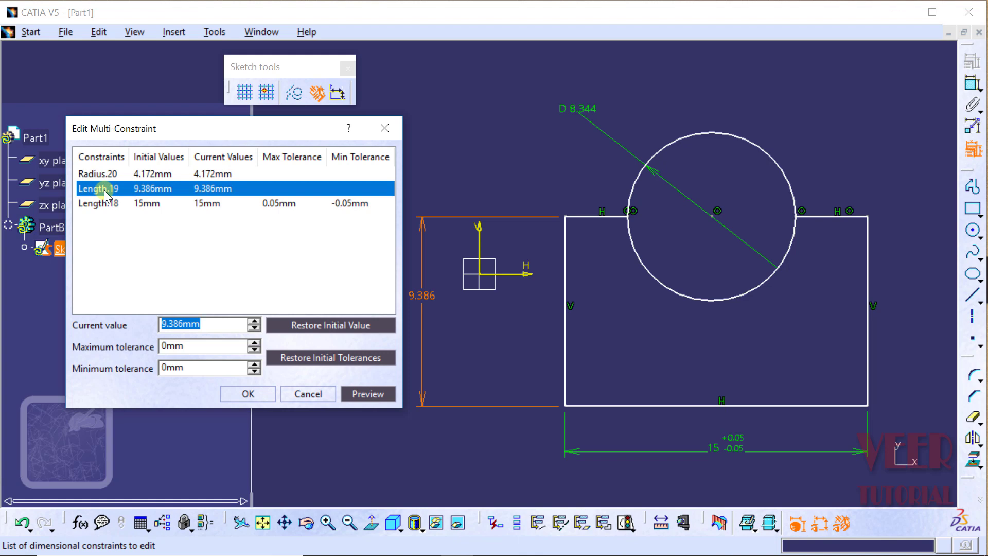
{"action": "type", "text": "10"}
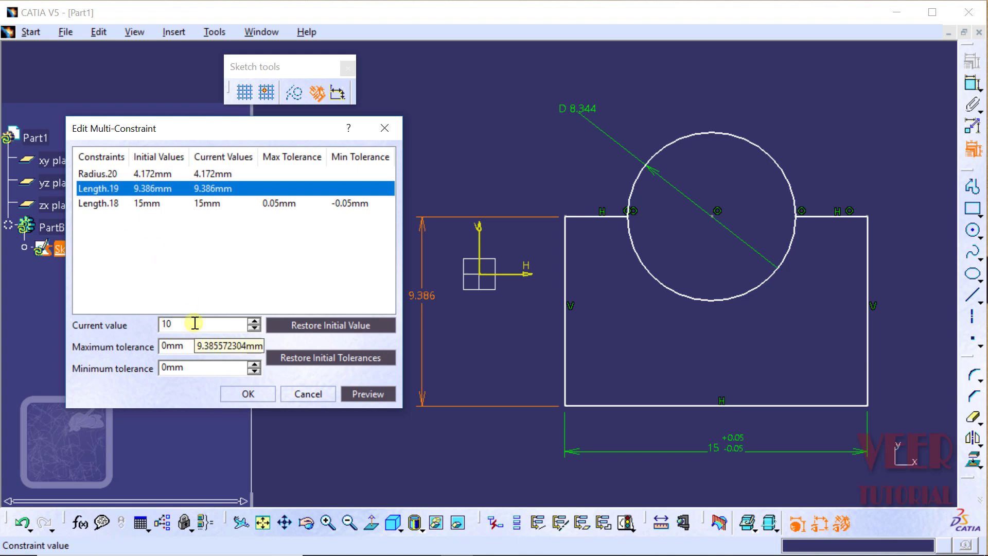
{"action": "key", "text": "Return"}
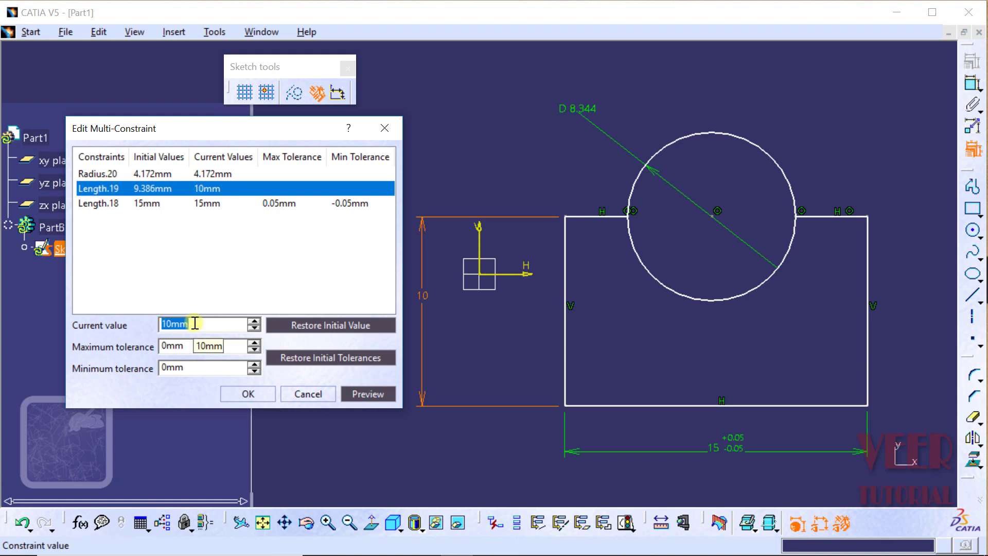
Step: Give the 10 mm height a +0.05 mm maximum tolerance and preview it
{"action": "left_click", "coordinate": [199, 344]}
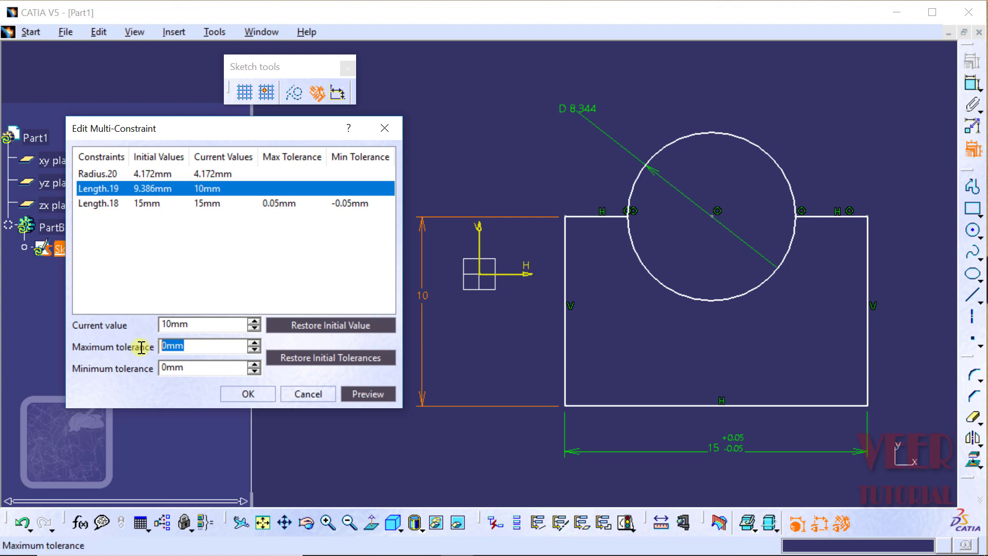
{"action": "type", "text": "-"}
{"action": "key", "text": "BackSpace"}
{"action": "type", "text": "0.04"}
{"action": "key", "text": "BackSpace"}
{"action": "type", "text": "5"}
{"action": "key", "text": "Return"}
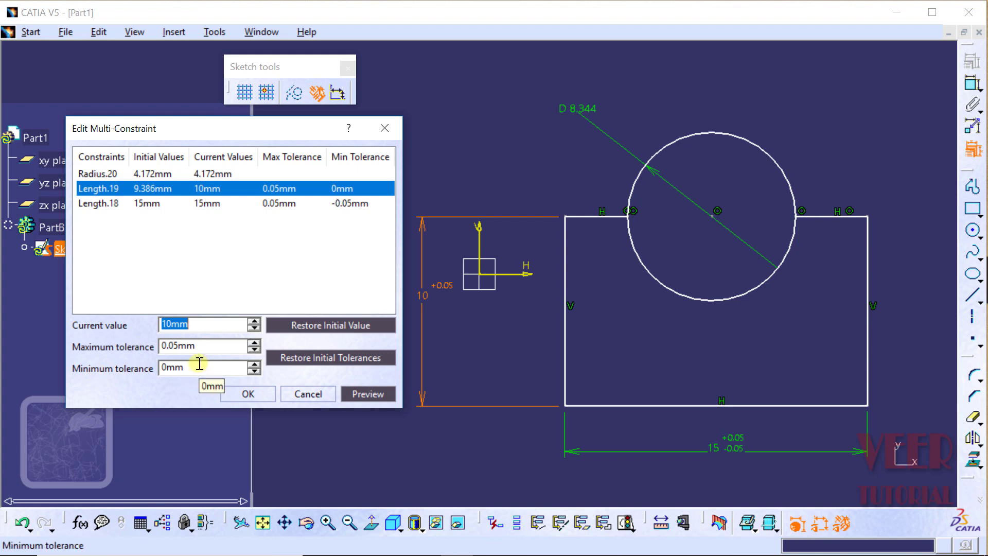
{"action": "left_click", "coordinate": [377, 396]}
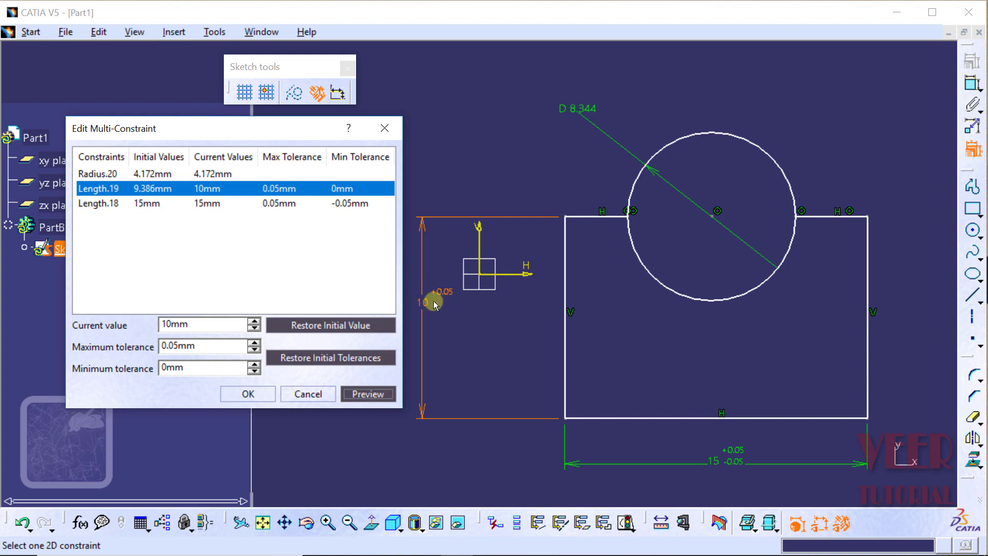
Step: Set the circle's Radius.20 to 5 mm with a +0.1 mm maximum tolerance
{"action": "left_click", "coordinate": [100, 174]}
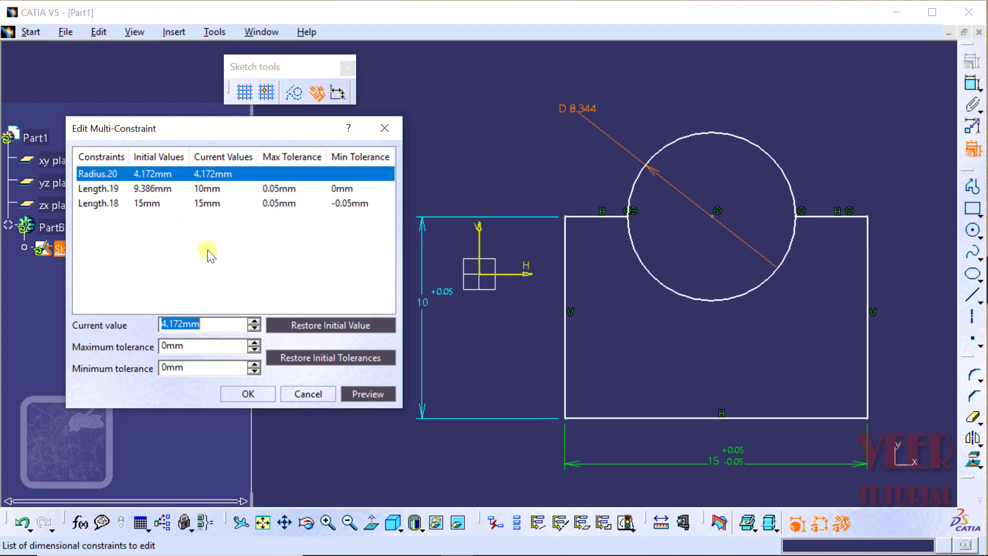
{"action": "type", "text": "5"}
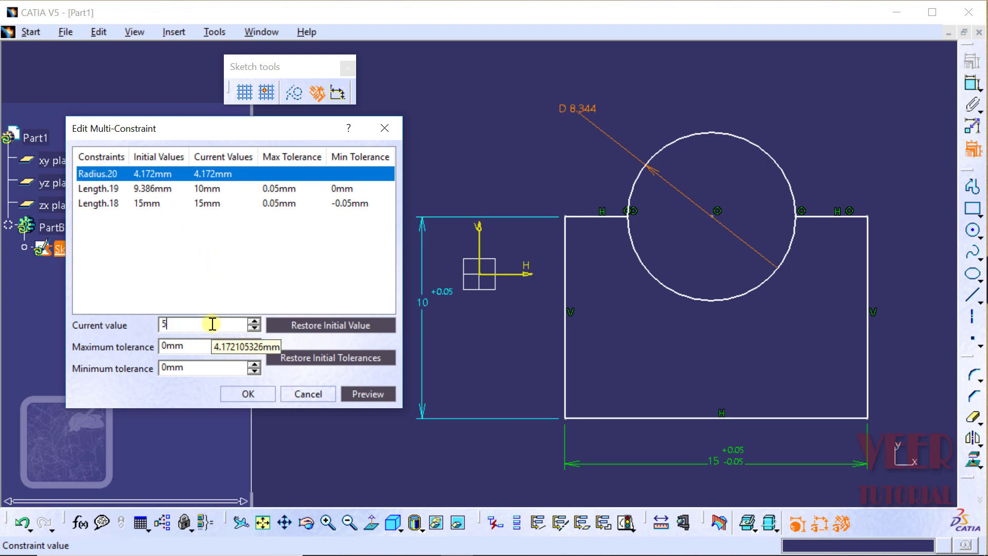
{"action": "key", "text": "Return"}
{"action": "left_click_drag", "start_coordinate": [211, 344], "coordinate": [145, 348]}
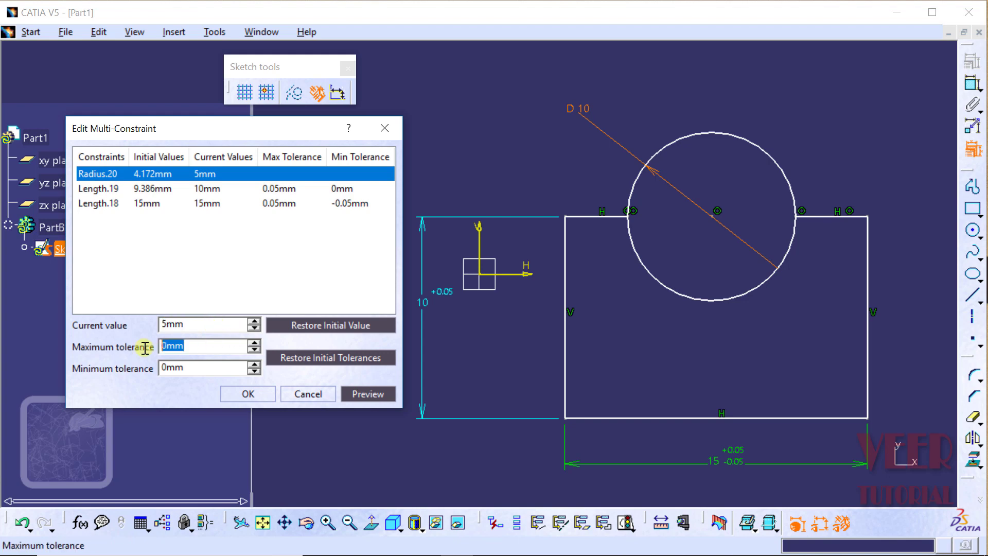
{"action": "type", "text": "-"}
{"action": "key", "text": "BackSpace"}
{"action": "key", "text": "BackSpace"}
{"action": "type", "text": "0.1"}
{"action": "key", "text": "Return"}
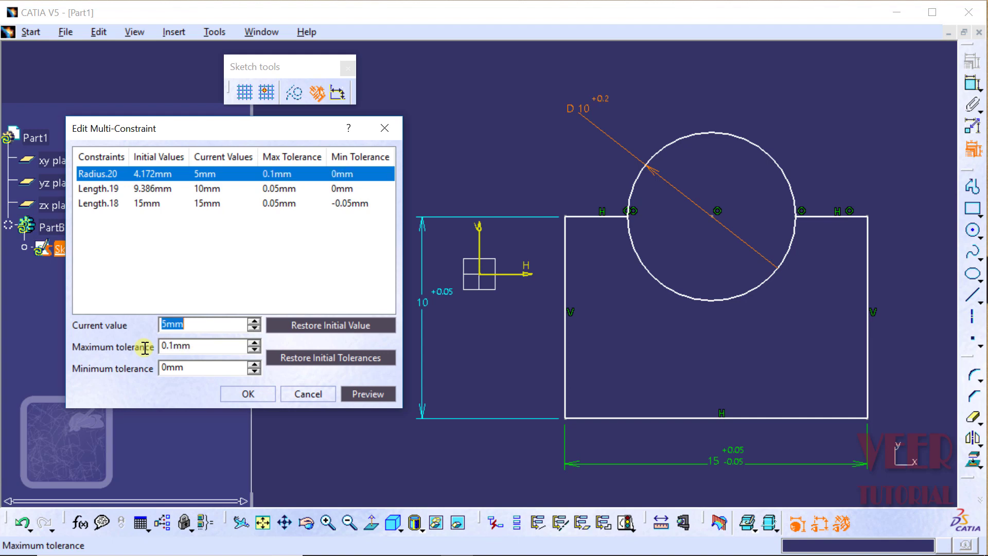
Step: Set the radius minimum tolerance to -0.1 mm, preview, and apply all constraint edits
{"action": "left_click_drag", "start_coordinate": [214, 366], "coordinate": [130, 365]}
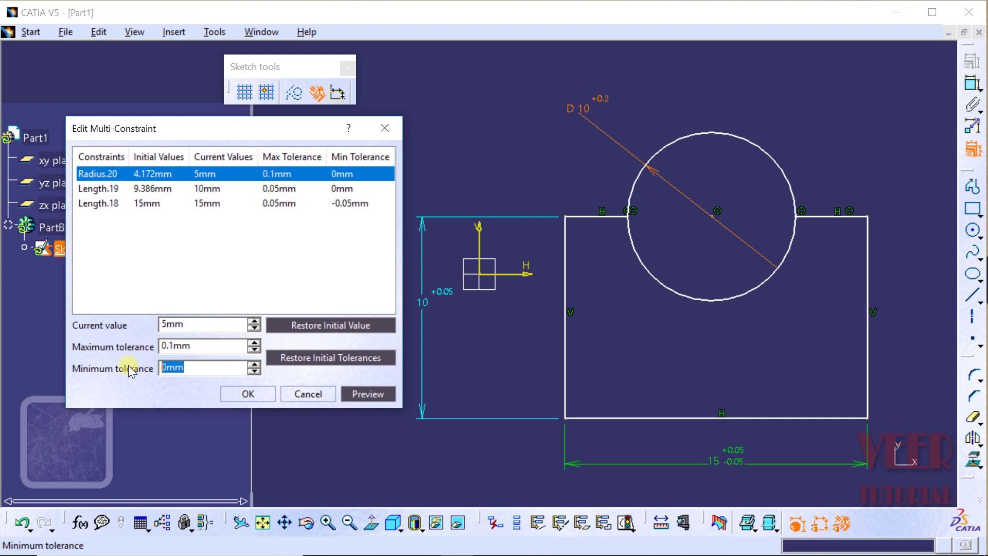
{"action": "type", "text": "-.1"}
{"action": "key", "text": "Return"}
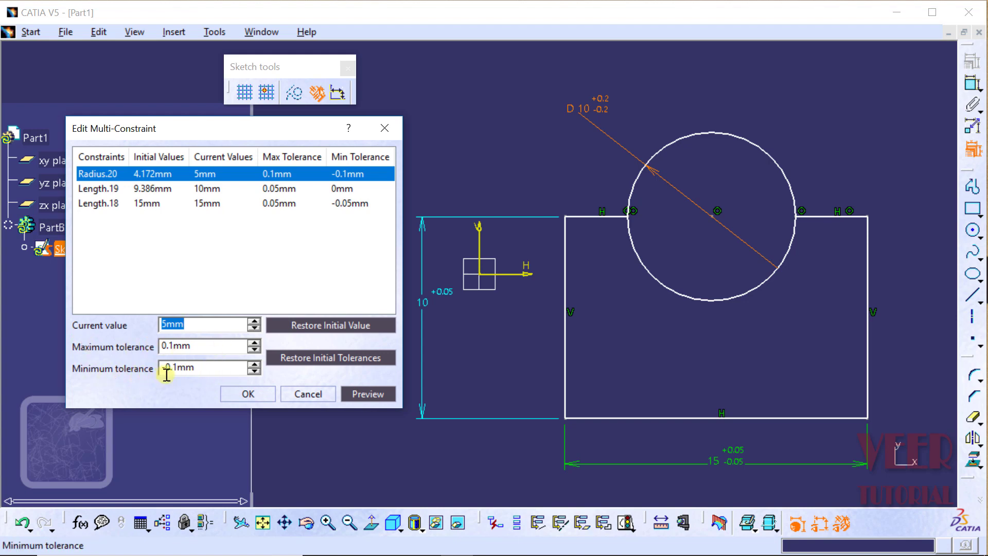
{"action": "left_click", "coordinate": [360, 394]}
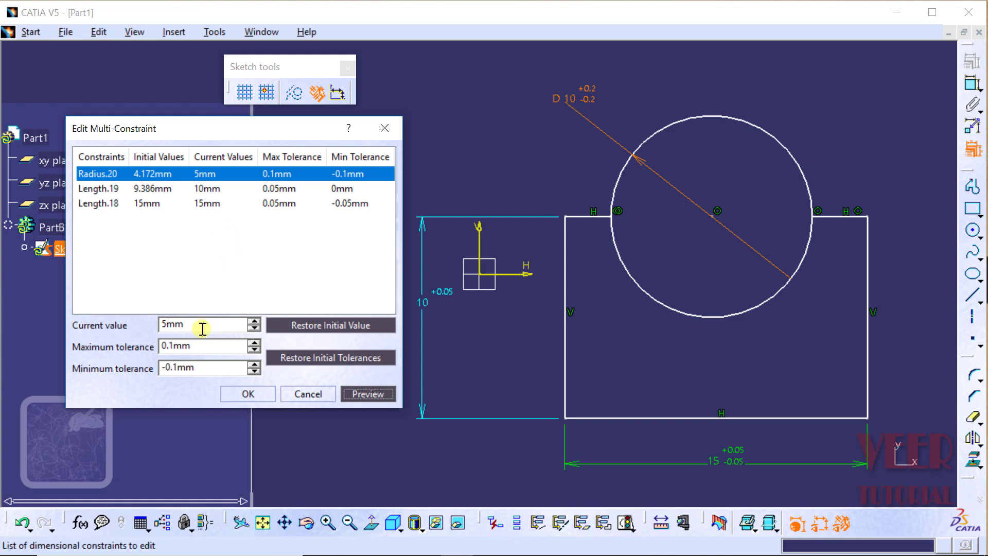
{"action": "left_click", "coordinate": [268, 393]}
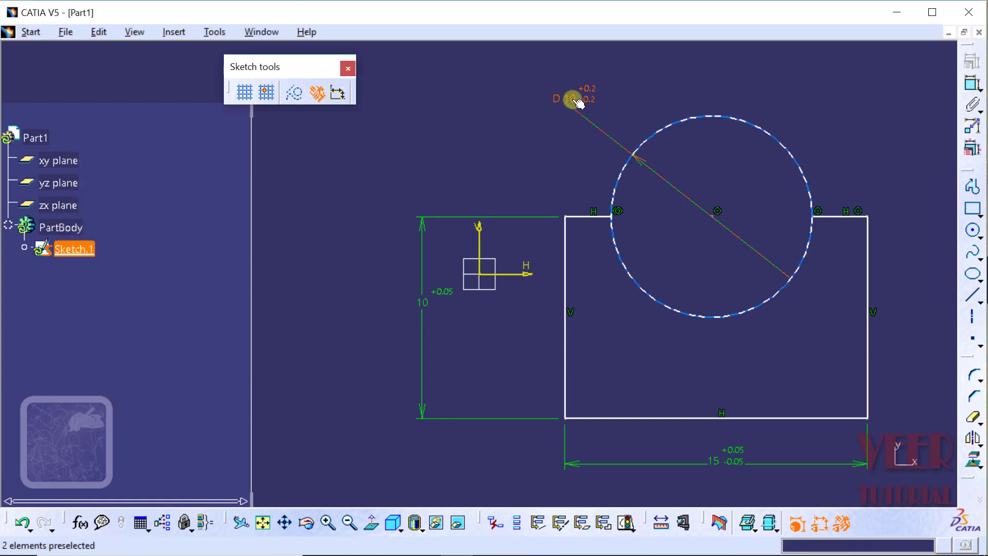
Step: Change the D10 circle dimension's type to Radius so it reads R5 +0.1/-0.1
{"action": "double_click", "coordinate": [579, 106]}
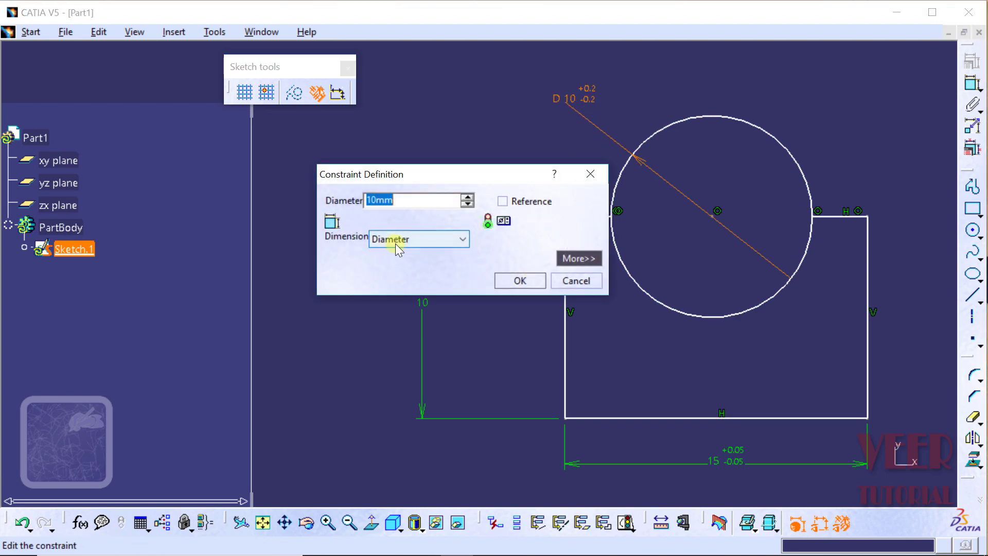
{"action": "left_click", "coordinate": [395, 243]}
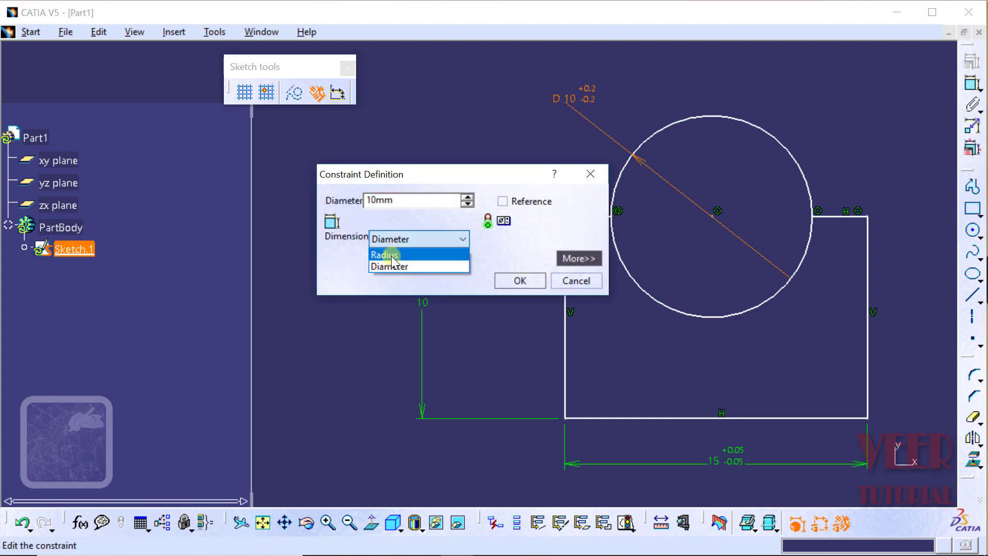
{"action": "left_click", "coordinate": [392, 256]}
{"action": "left_click", "coordinate": [509, 280]}
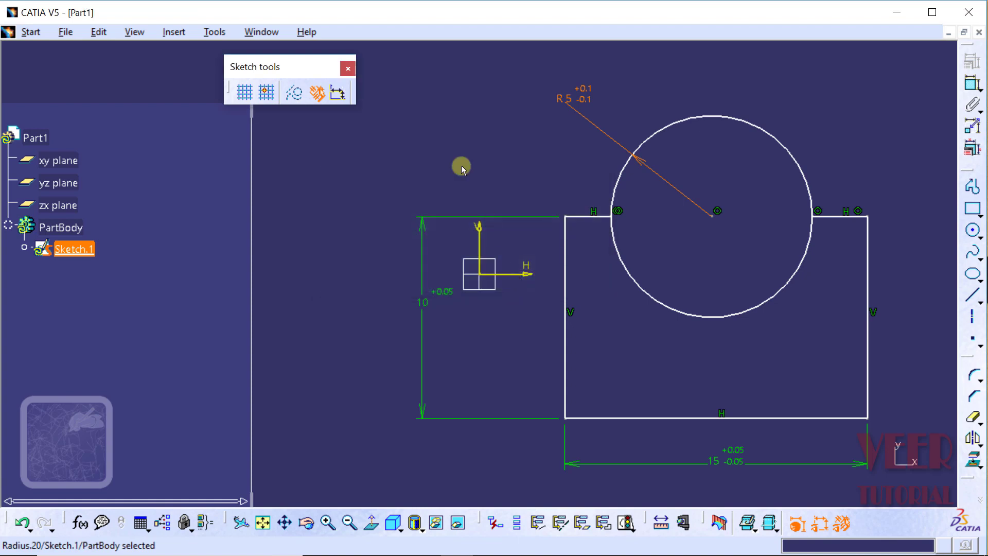
{"action": "left_click", "coordinate": [456, 155]}
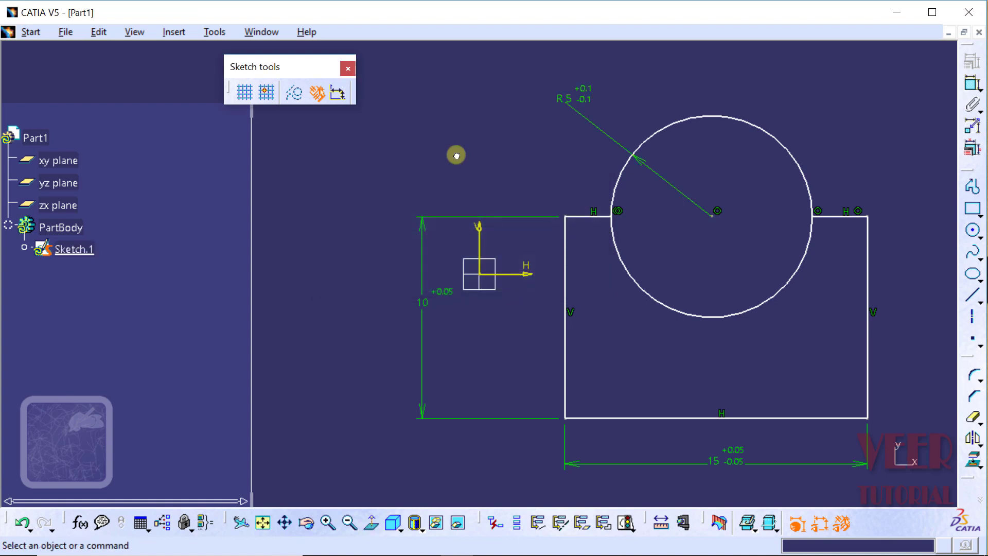